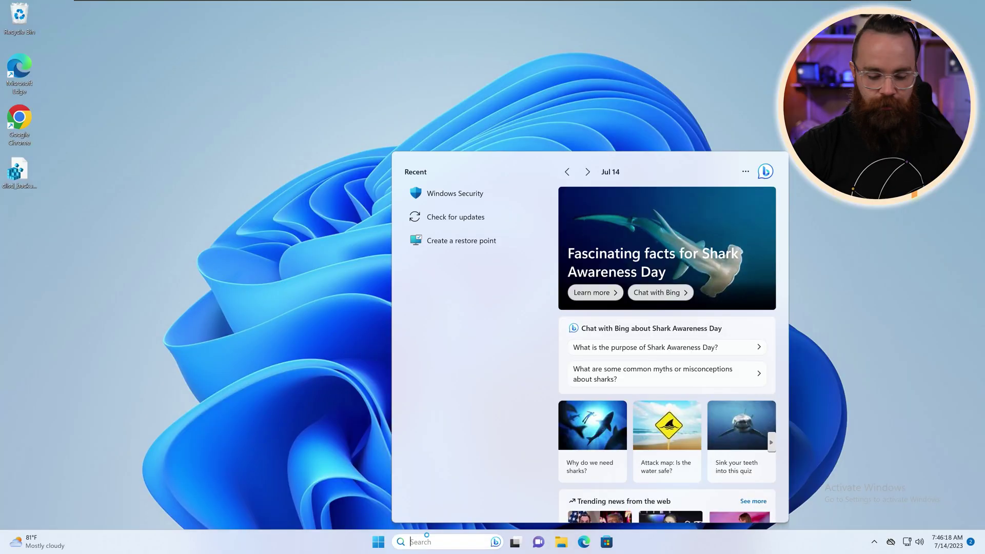
- Launch Windows Security from a 'security' search and arrow the virus protection card
type("security")
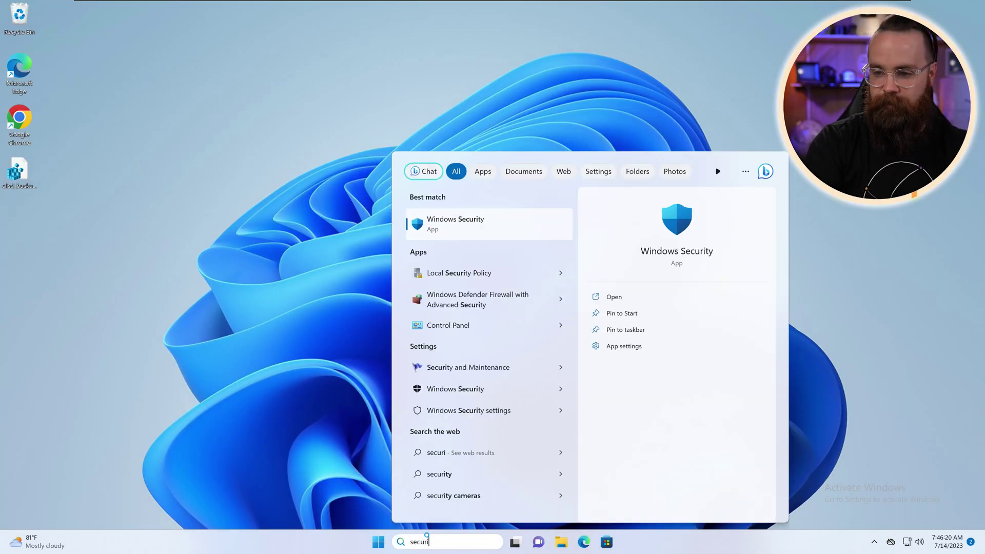
left_click(509, 219)
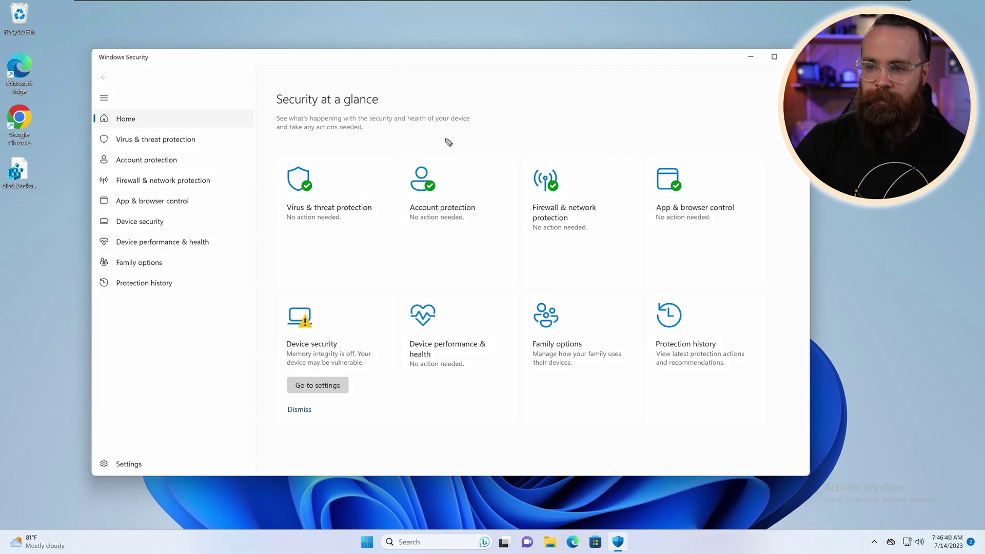
mouse_move(448, 140)
left_mouse_down()
mouse_move(398, 144)
mouse_move(349, 177)
mouse_move(364, 180)
mouse_move(350, 171)
left_mouse_up()
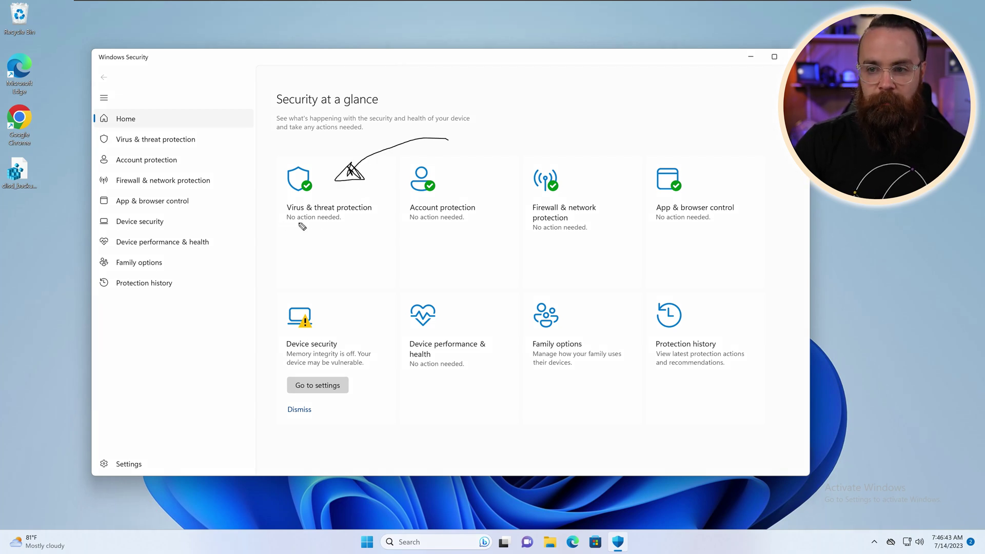
- Underline the No action needed status, circle Virus & threat protection, then clear the ink
left_click_drag(283, 223, 331, 224)
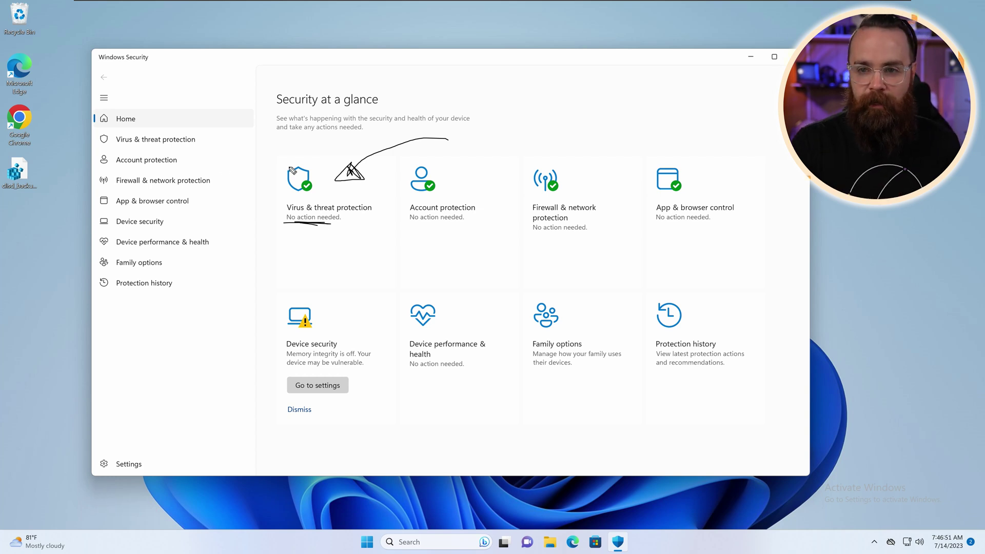
mouse_move(140, 132)
left_mouse_down()
mouse_move(111, 145)
mouse_move(197, 150)
mouse_move(121, 127)
left_mouse_up()
key("Escape")
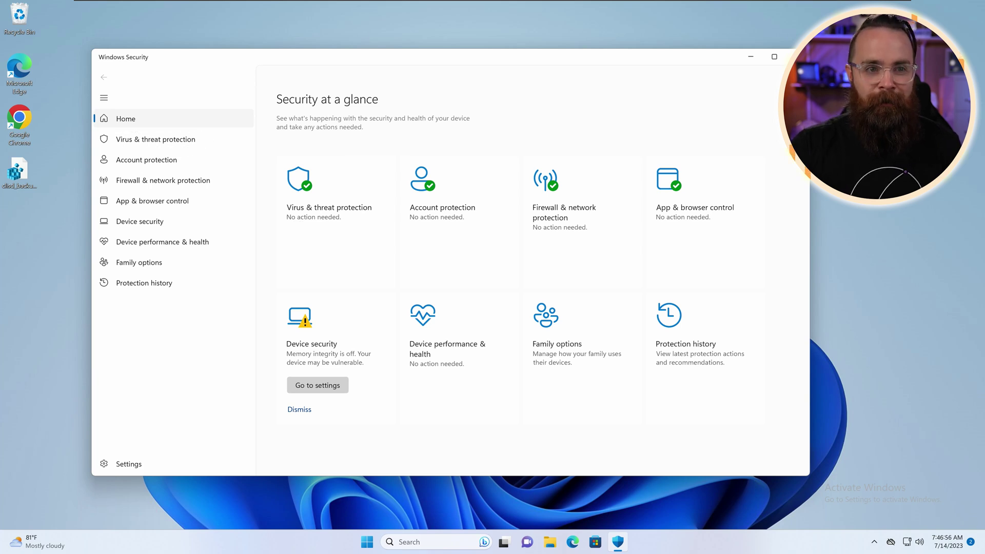
- Go to Virus & threat protection and mark the last scan details and time
left_click(330, 210)
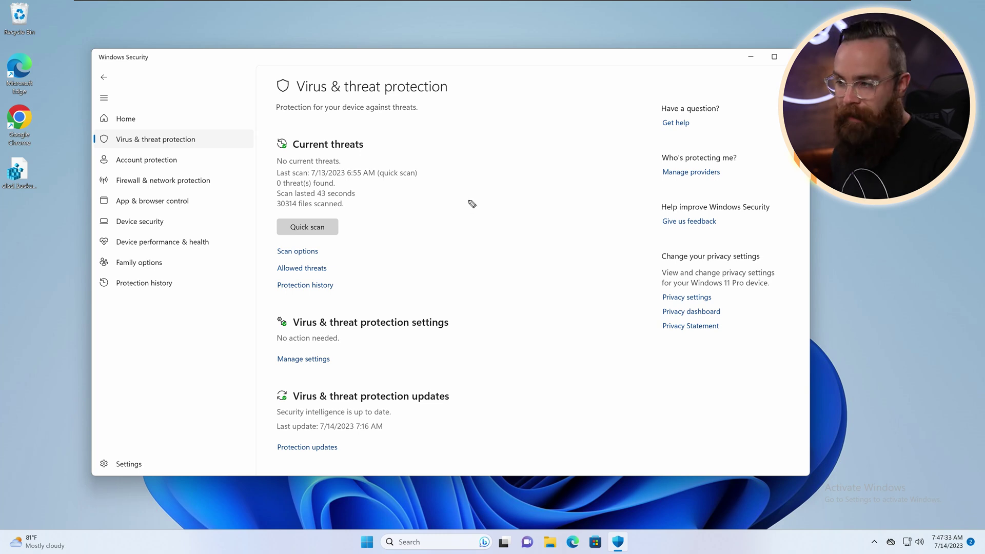
left_click_drag(492, 177, 416, 193)
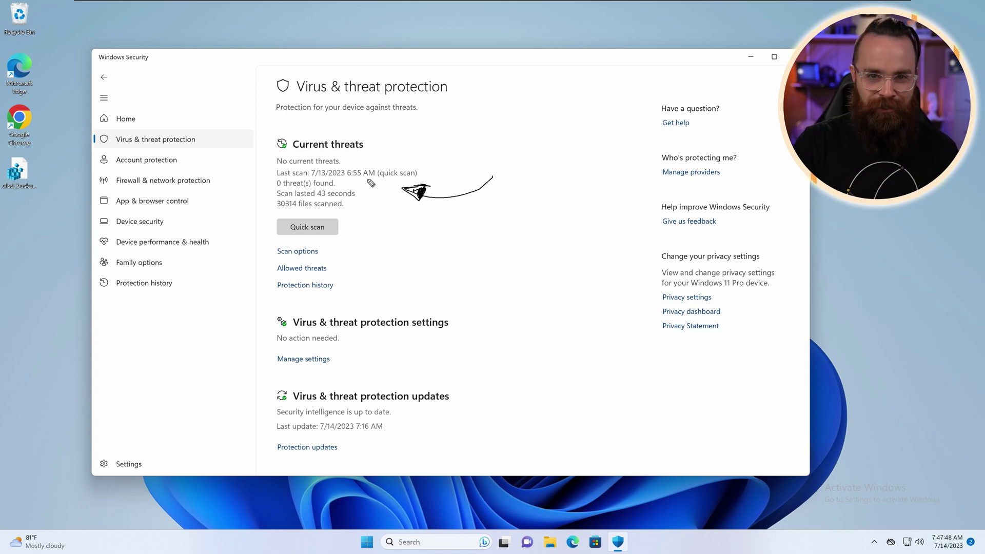
mouse_move(345, 180)
left_mouse_down()
mouse_move(344, 159)
mouse_move(412, 178)
left_mouse_up()
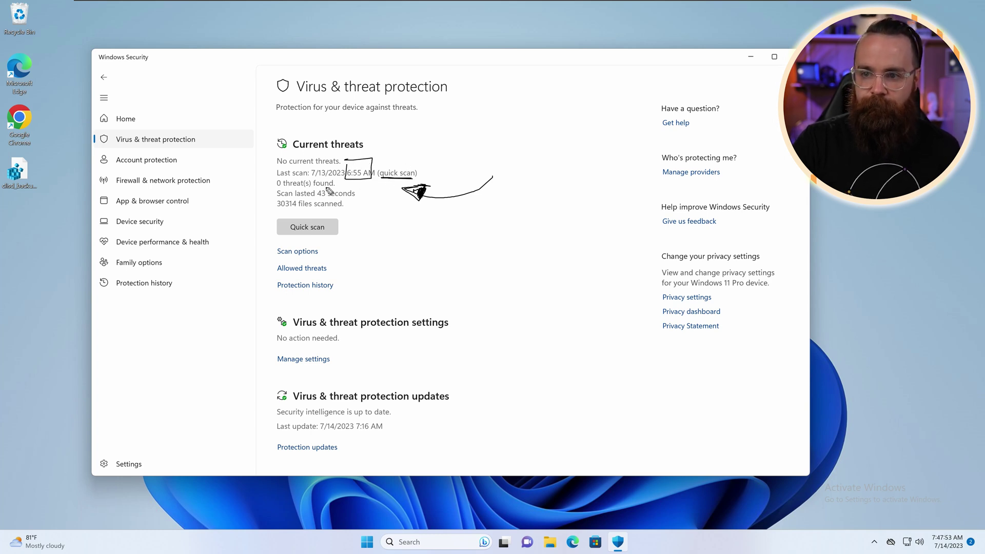
- Circle threats found and scan duration, undo the ink, and arrow the Quick scan button
mouse_move(280, 178)
left_mouse_down()
mouse_move(343, 191)
mouse_move(298, 191)
mouse_move(361, 182)
mouse_move(313, 183)
mouse_move(294, 209)
left_mouse_up()
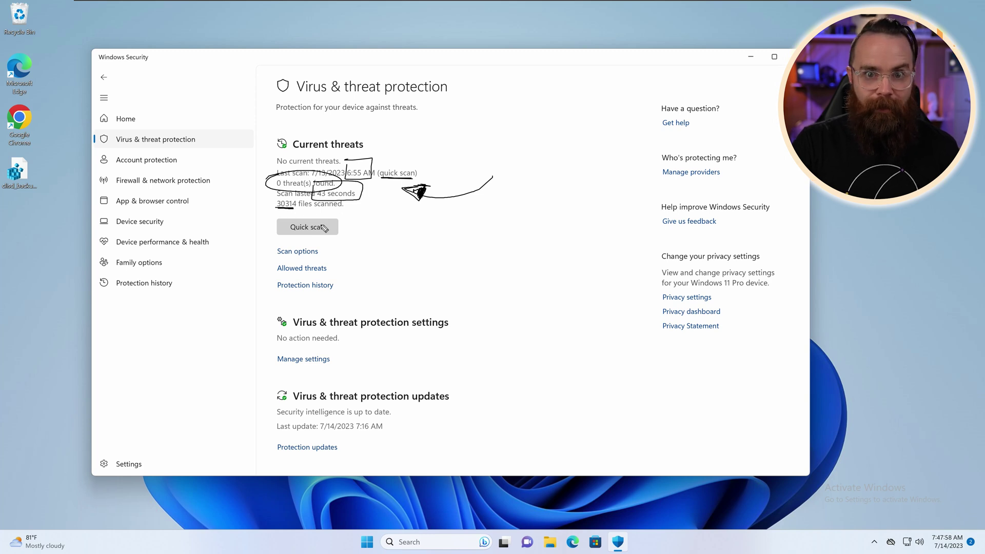
key("ctrl+z")
key("ctrl+z")
key("ctrl+z")
key("ctrl+z")
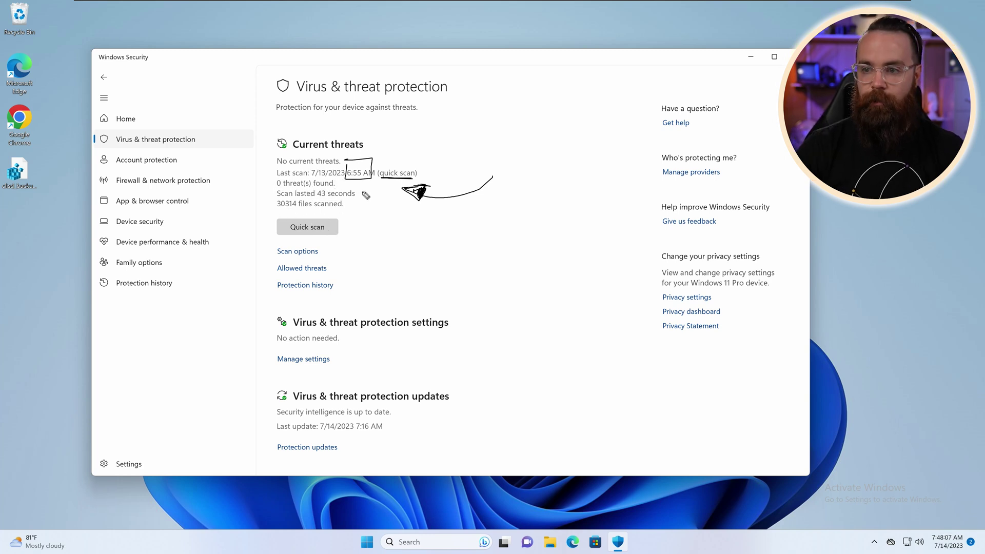
mouse_move(431, 217)
left_mouse_down()
mouse_move(366, 225)
mouse_move(378, 232)
left_mouse_up()
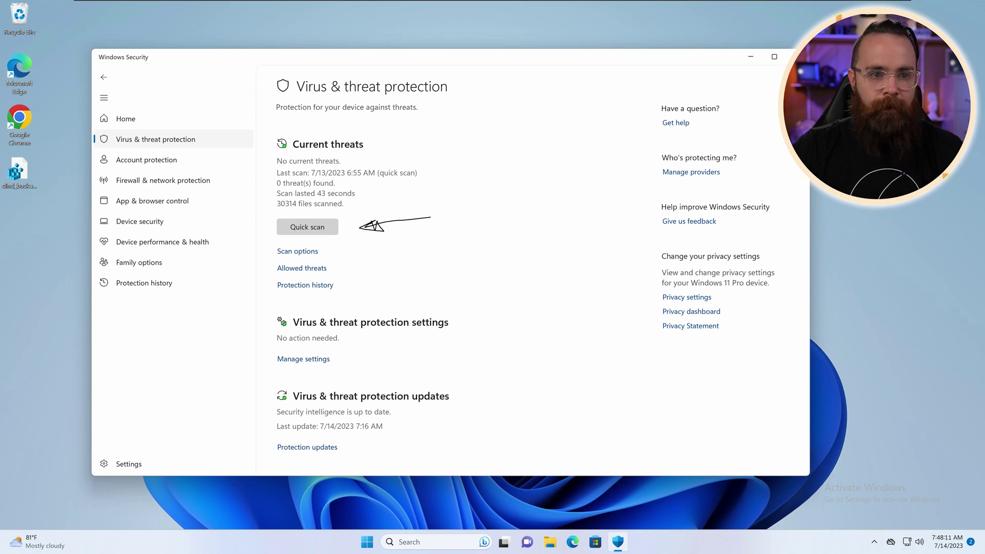
- Run a quick scan, noting it covers commonly infected files, then clear the annotation
left_click(307, 226)
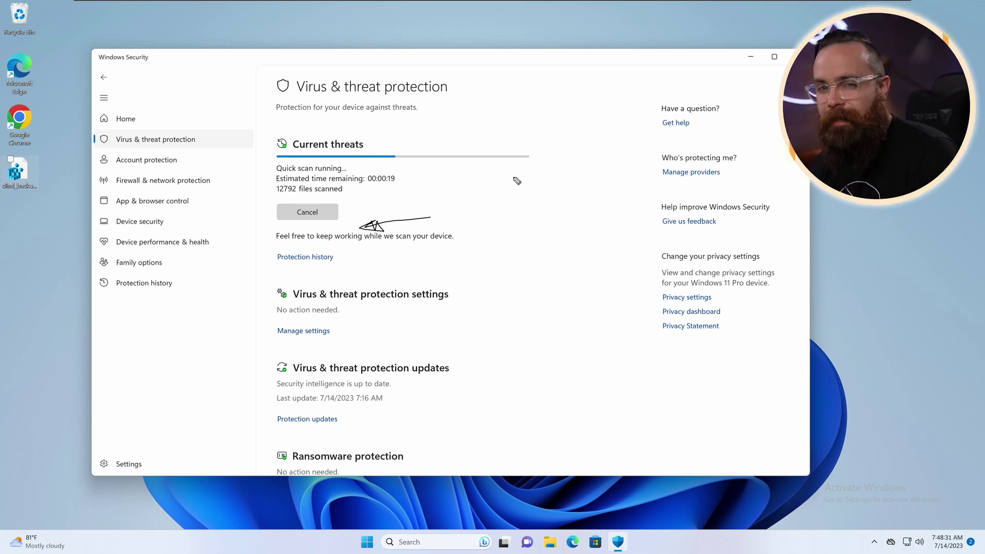
mouse_move(458, 190)
left_mouse_down()
mouse_move(459, 209)
mouse_move(538, 202)
mouse_move(480, 240)
mouse_move(488, 226)
mouse_move(528, 226)
mouse_move(537, 229)
mouse_move(507, 250)
mouse_move(537, 258)
left_mouse_up()
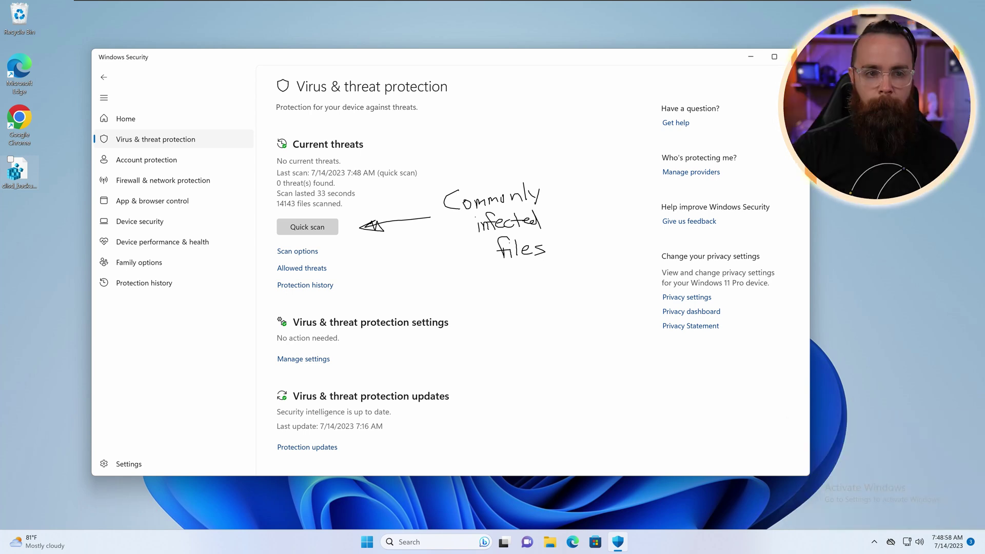
key("Escape")
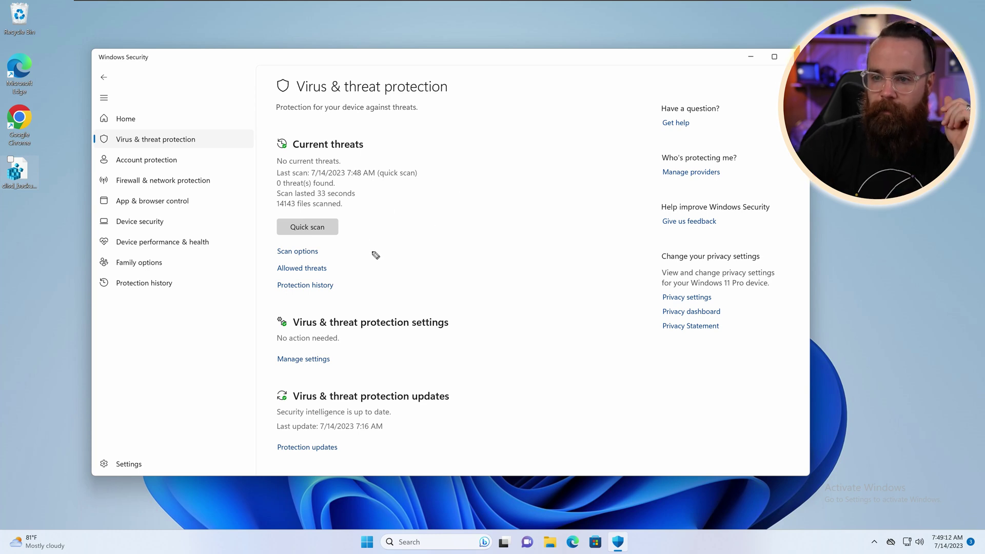
- Mark up Scan options: the heading, the Full scan option, and its one-hour warning, then clear
left_click_drag(377, 252, 334, 254)
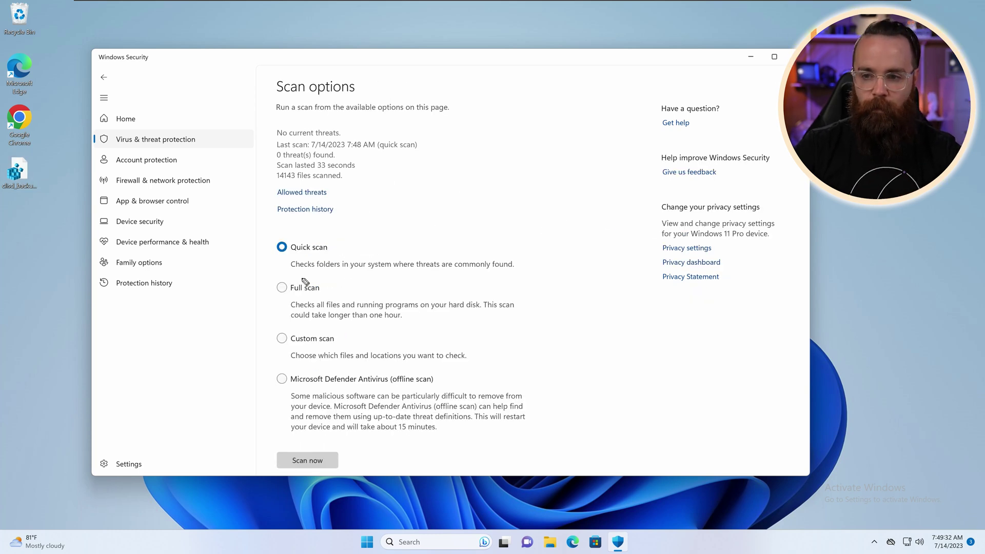
mouse_move(271, 273)
left_mouse_down()
mouse_move(336, 297)
mouse_move(260, 268)
left_mouse_up()
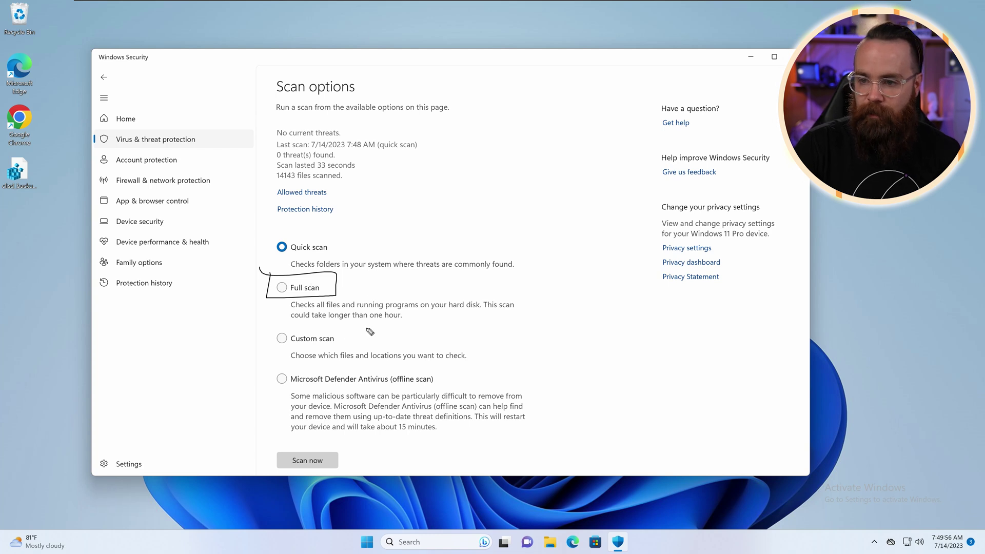
left_click_drag(367, 323, 396, 322)
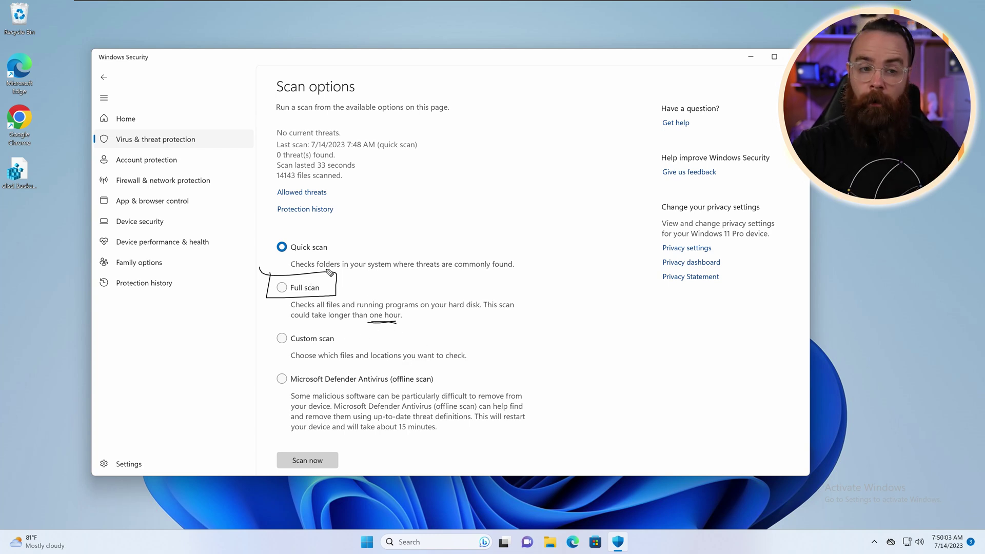
key("Escape")
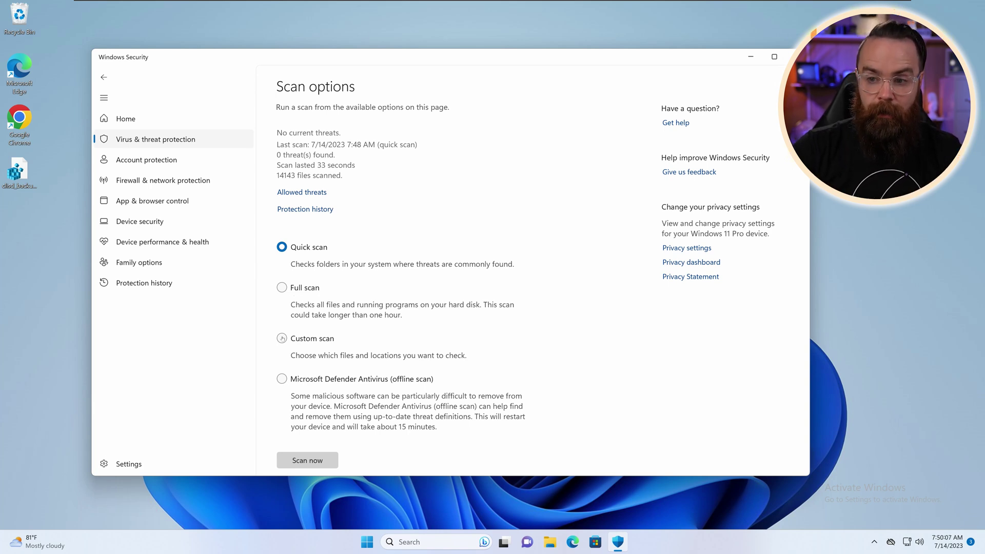
- Start a Custom scan and choose the Downloads folder as its location
scroll(283, 338, "down", 1)
left_click(284, 309)
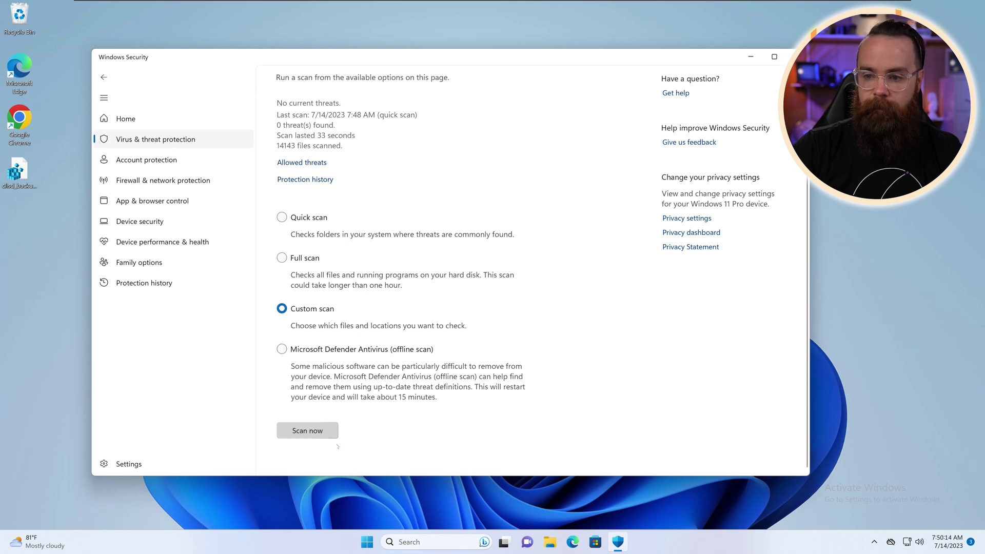
left_click(318, 434)
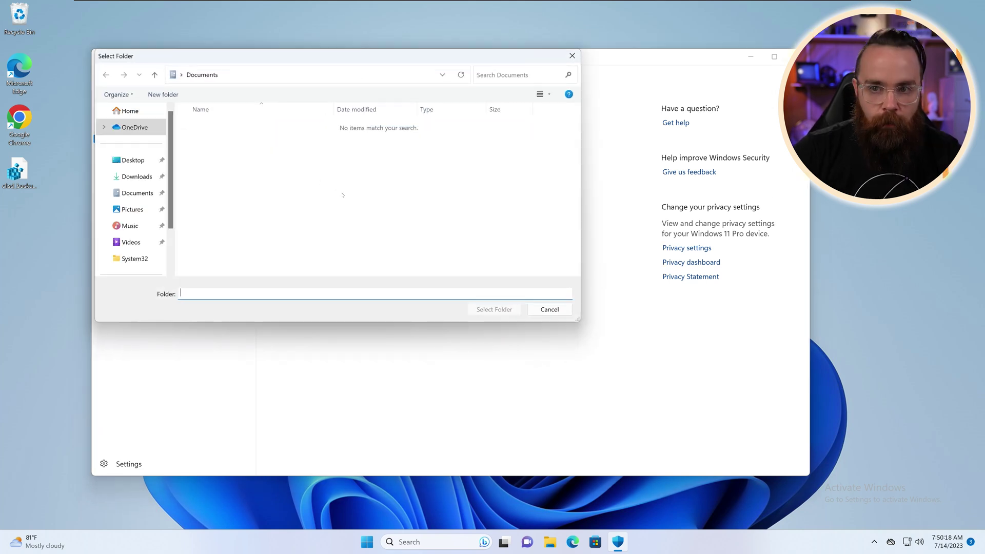
left_click(136, 177)
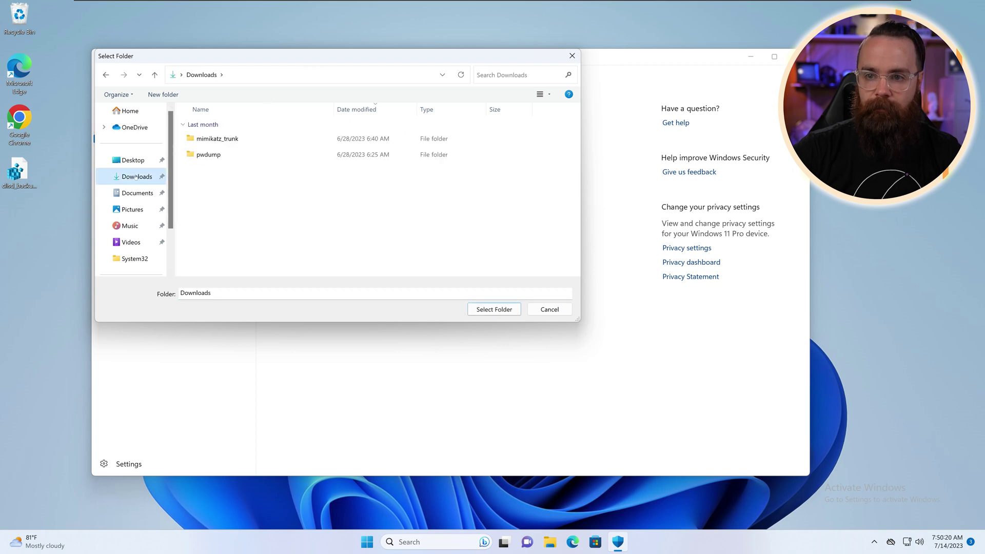
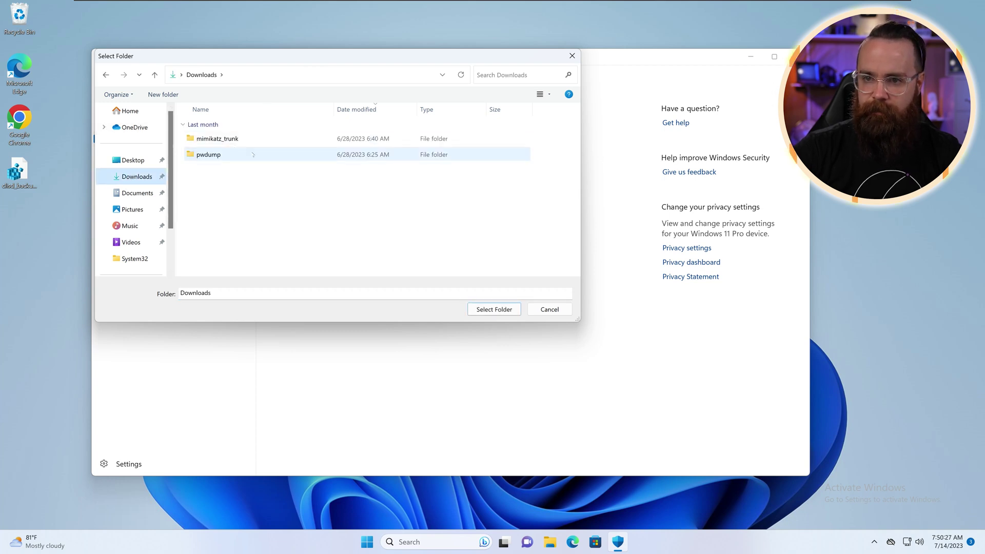
- Scan the Downloads folder, then highlight the detected Trojan:Win32/CVE-2020-1472!BV threat and clear the annotation
left_click(500, 310)
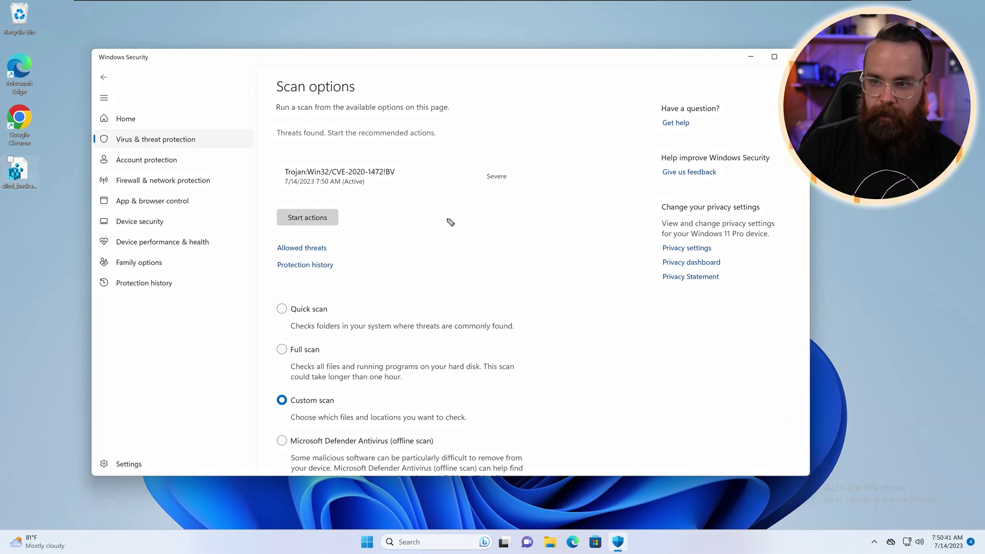
mouse_move(389, 265)
left_mouse_down()
mouse_move(393, 233)
mouse_move(363, 202)
mouse_move(380, 202)
left_mouse_up()
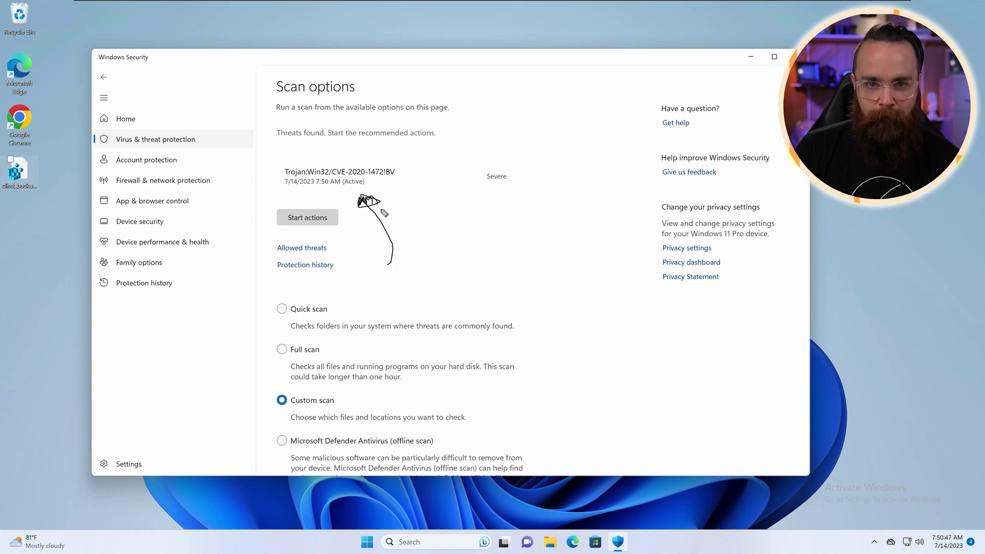
key("Escape")
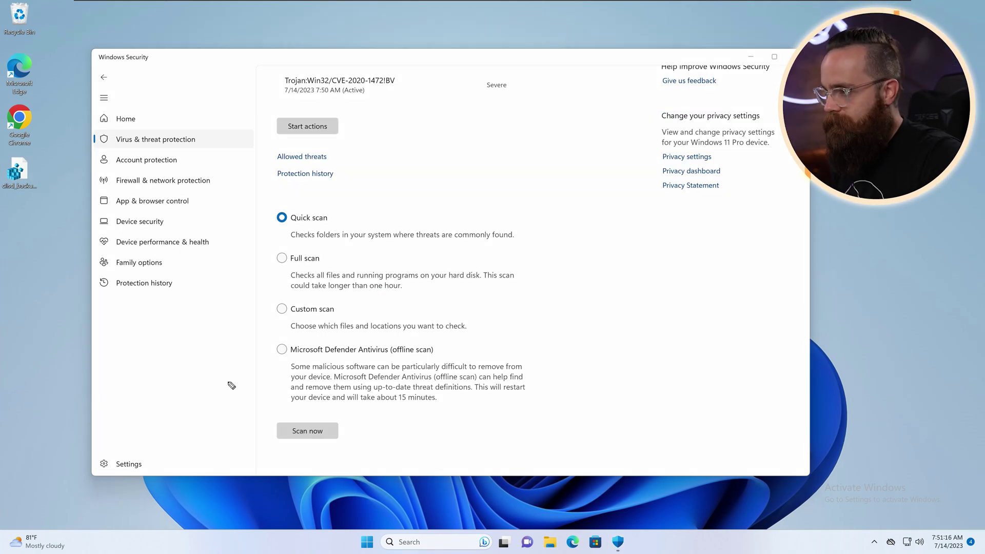
- Mark the offline scan option with an arrow and highlight, then clear the annotations
left_click_drag(172, 352, 260, 374)
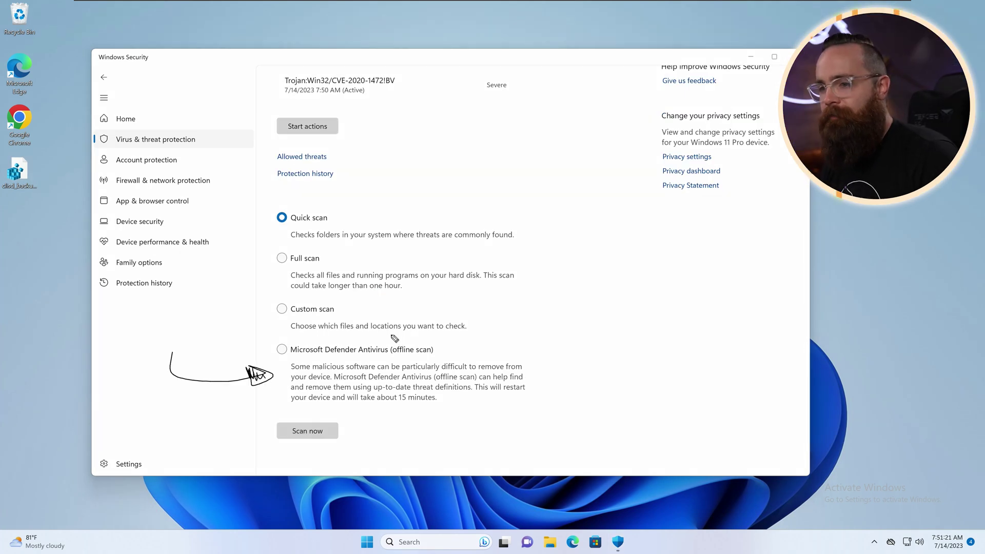
mouse_move(391, 335)
left_mouse_down()
mouse_move(428, 358)
mouse_move(444, 338)
mouse_move(392, 336)
left_mouse_up()
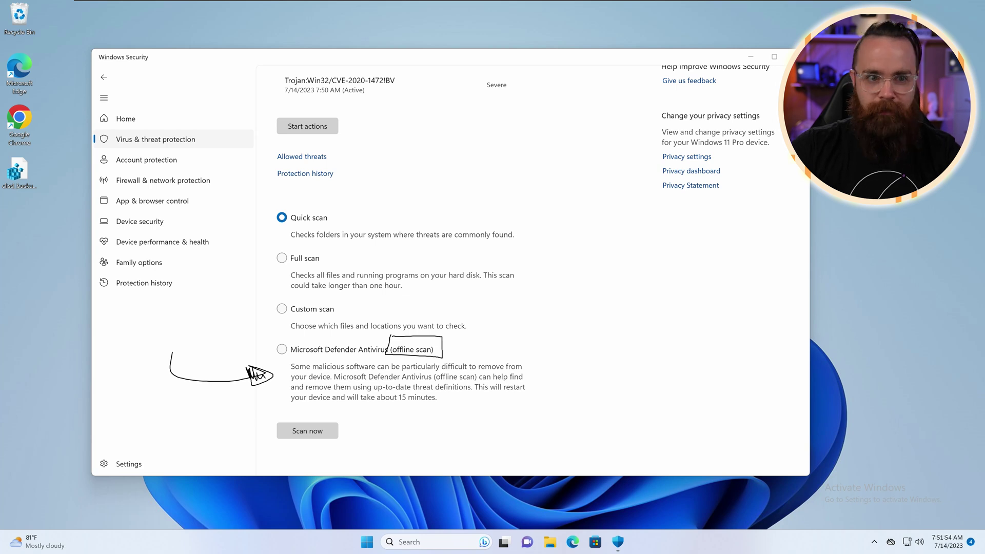
key("Escape")
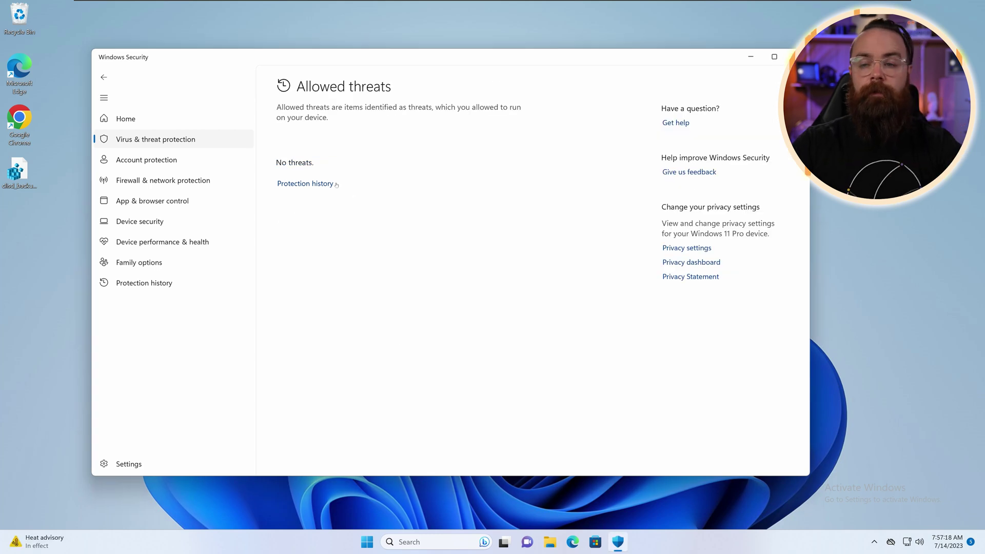
- Show Protection history with the threat entry expanded, highlighting the Mimikatz detection name
left_click(322, 185)
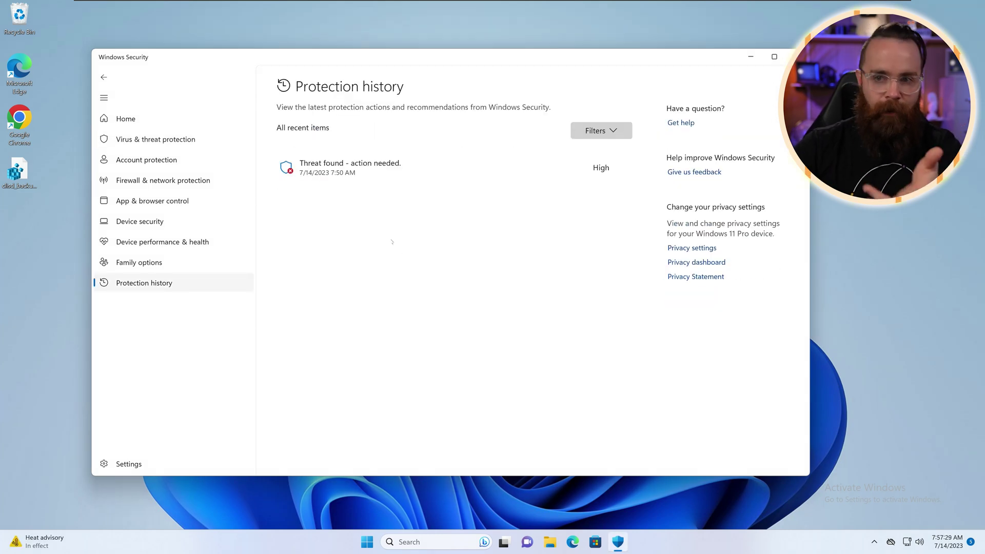
left_click(359, 168)
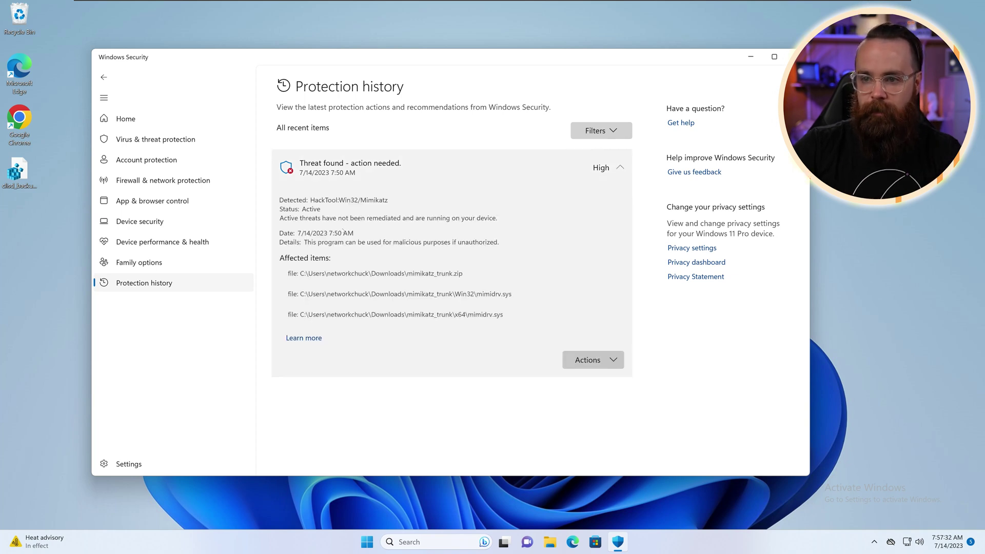
left_click_drag(366, 200, 395, 212)
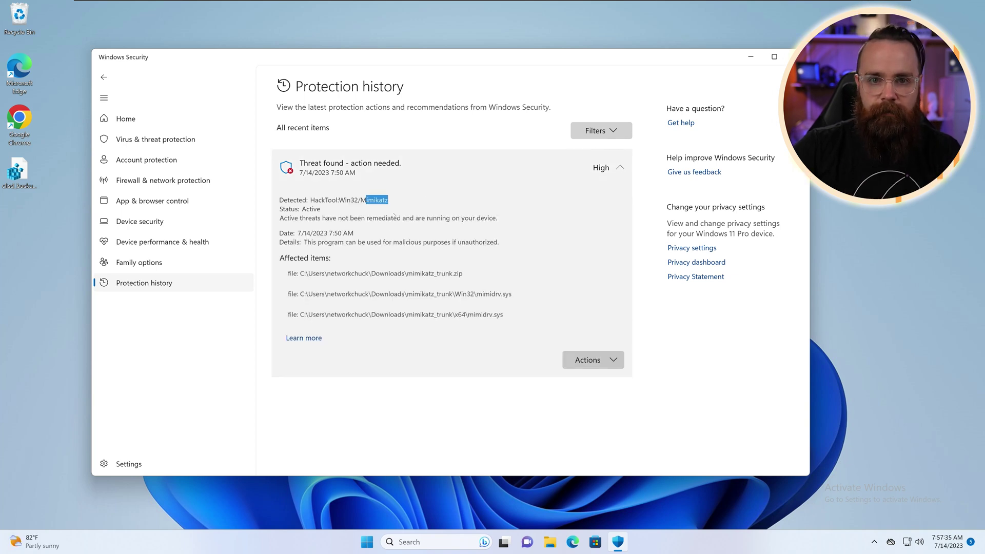
left_click(418, 179)
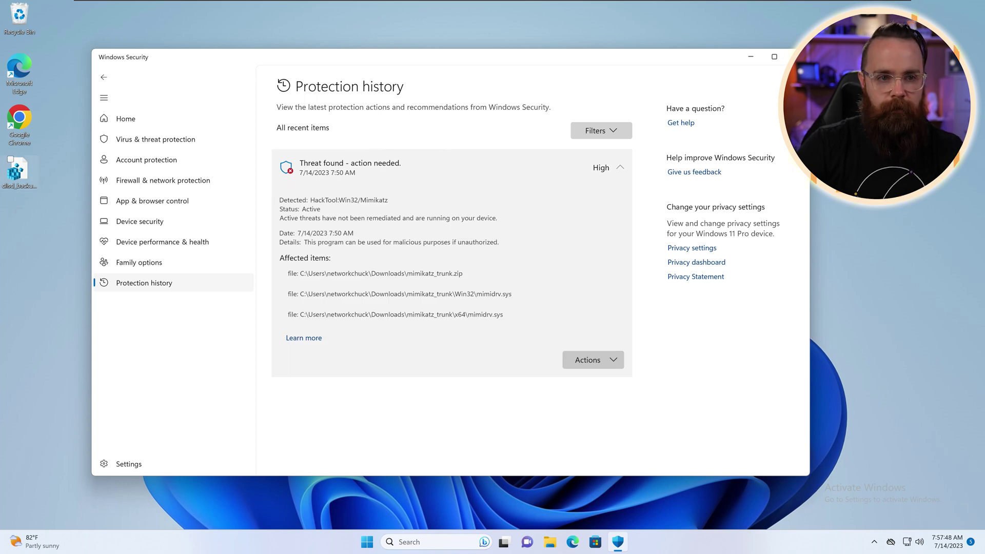
- Underline the active-threat and malicious-purposes warnings and show the threat's Actions list
left_click_drag(281, 226, 333, 231)
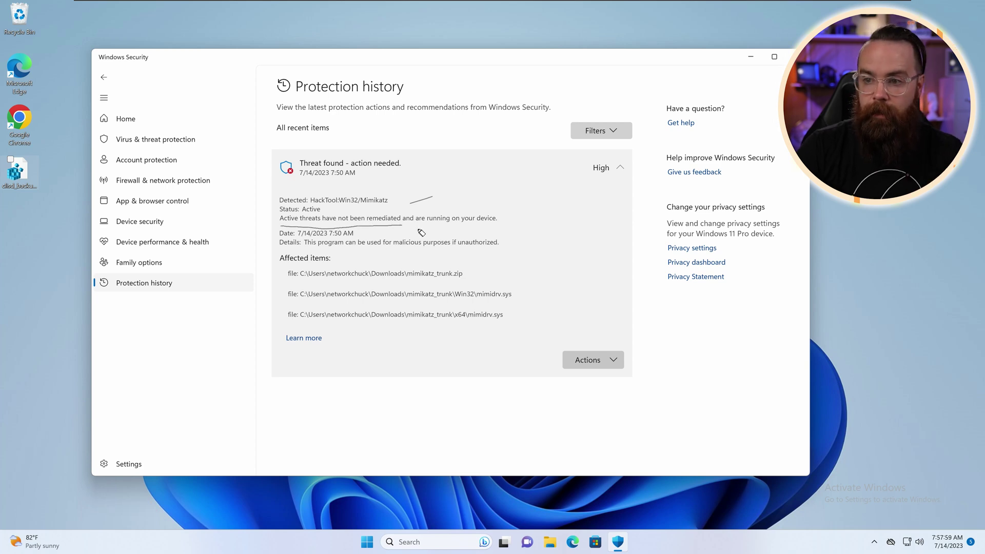
left_click_drag(466, 232, 483, 241)
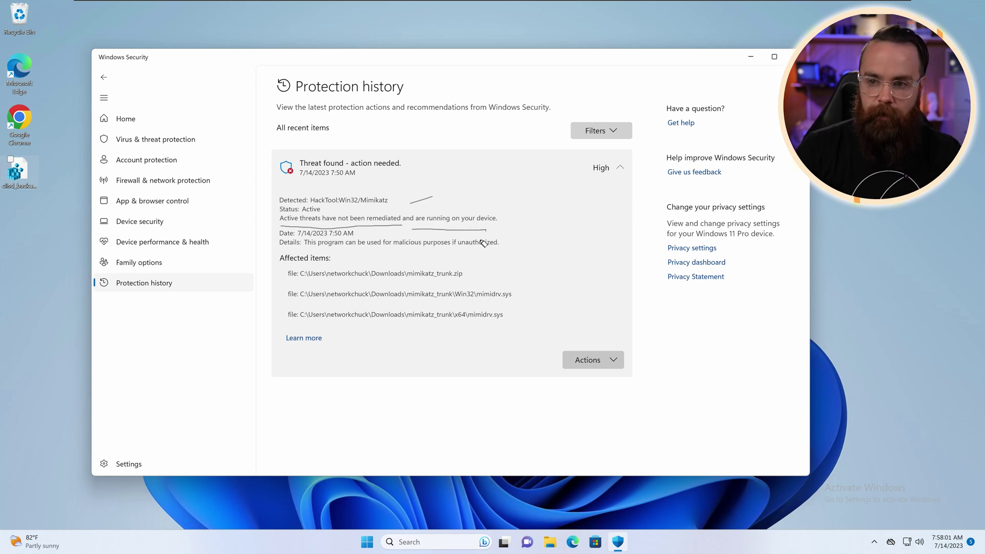
left_click_drag(308, 250, 480, 254)
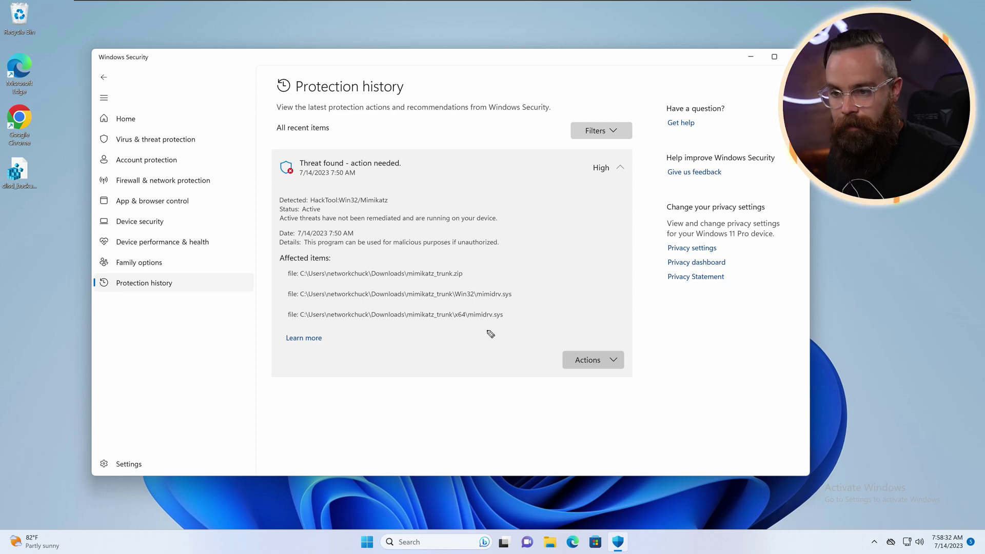
mouse_move(494, 356)
left_mouse_down()
mouse_move(550, 362)
mouse_move(537, 367)
left_mouse_up()
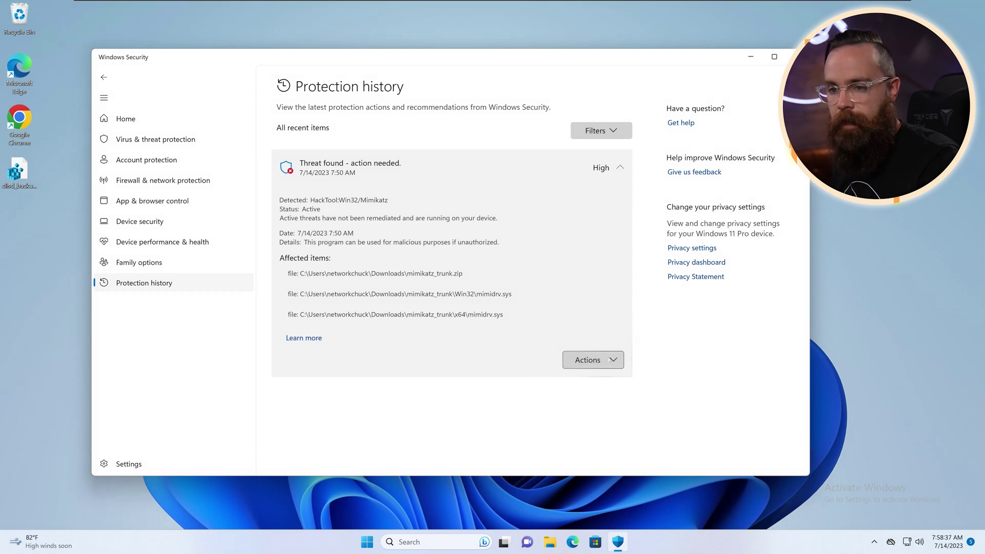
left_click(590, 360)
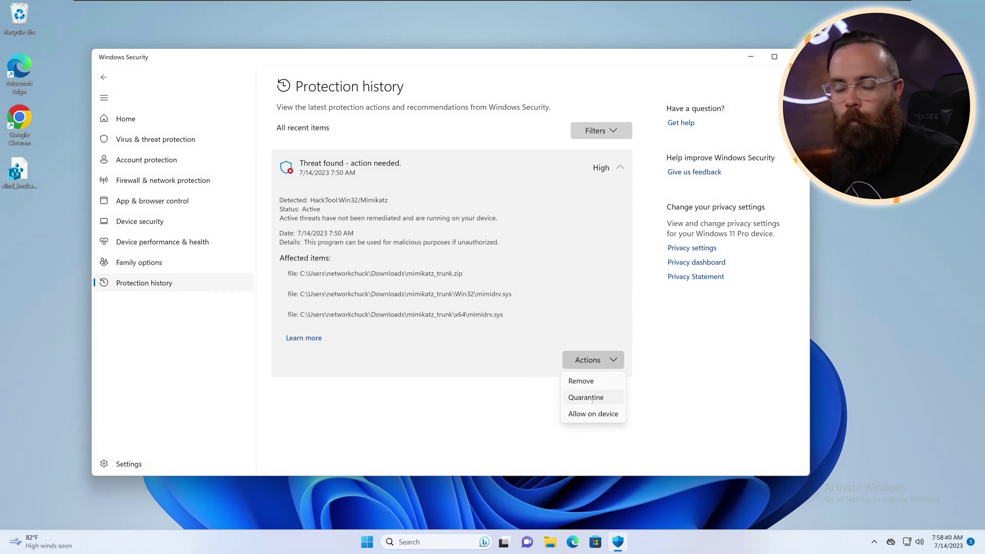
- Allow HackTool:Win32/Mimikatz on the device and expand its entry under Allowed threats
left_click(614, 413)
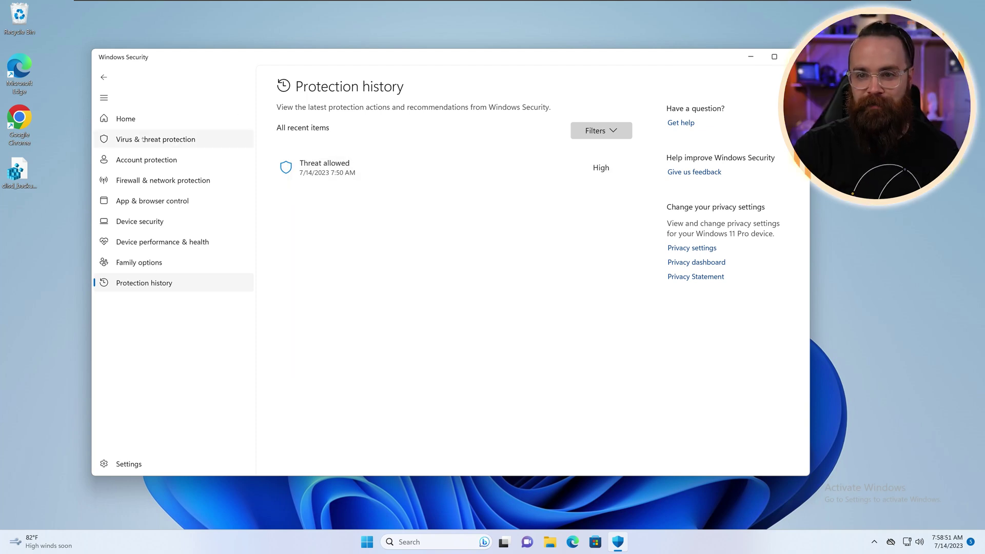
left_click(143, 140)
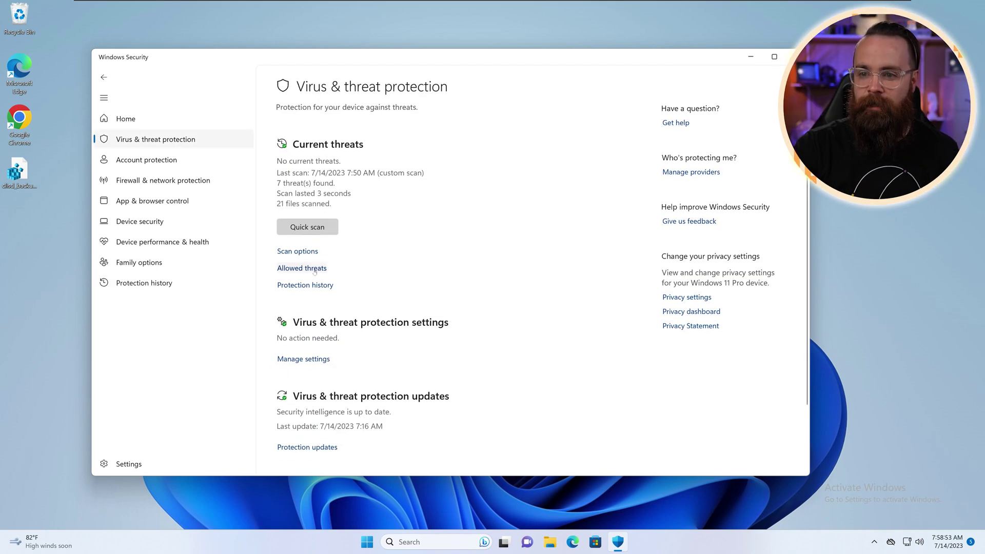
left_click(301, 267)
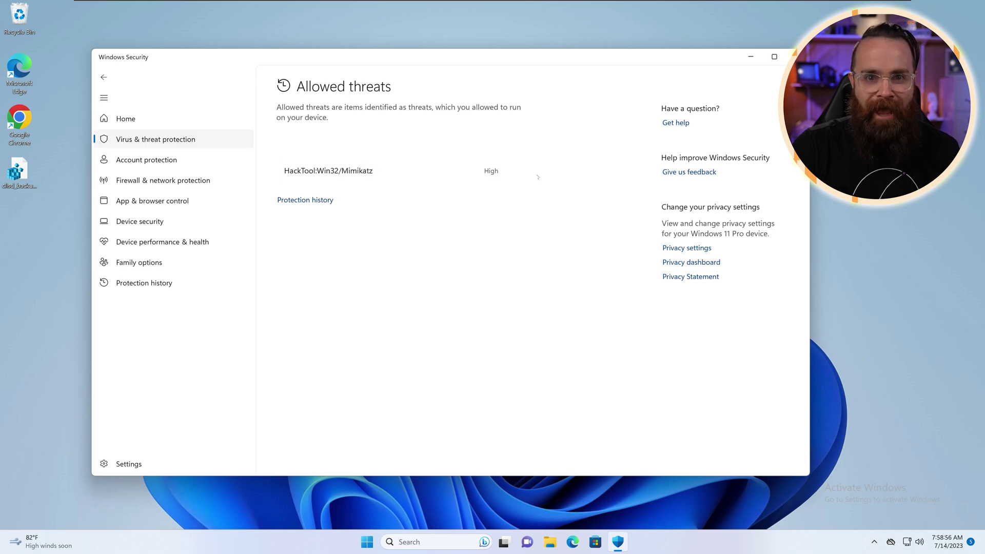
left_click(507, 170)
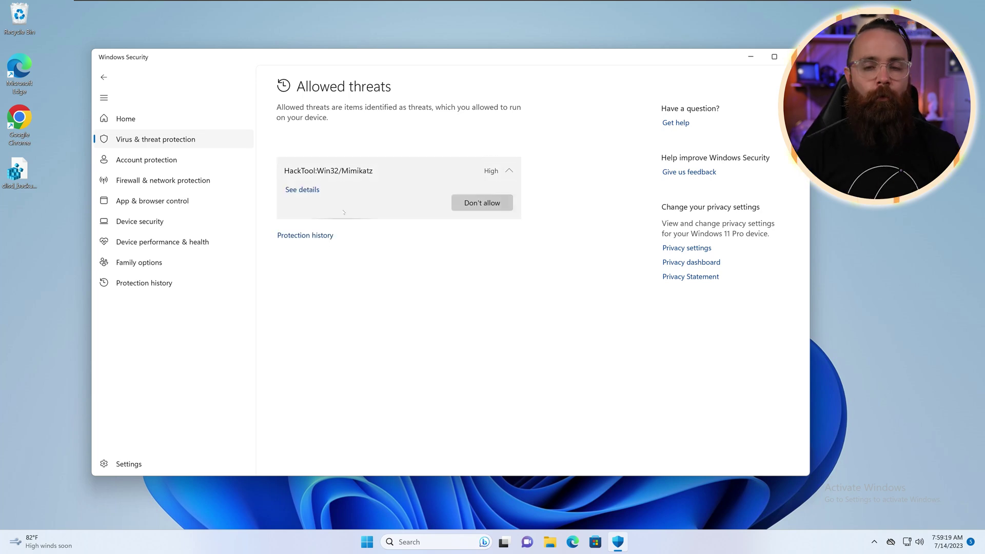